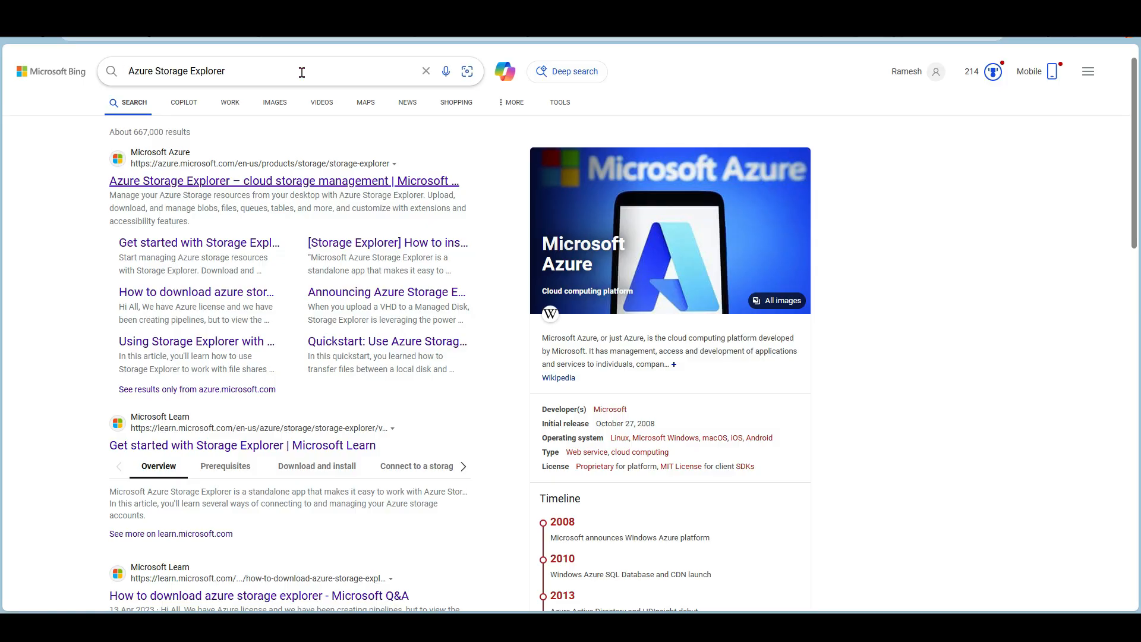
Open the Azure Storage Explorer product page from the search results in a new tab and dismiss the survey invitation
{"action": "right_click", "coordinate": [228, 187]}
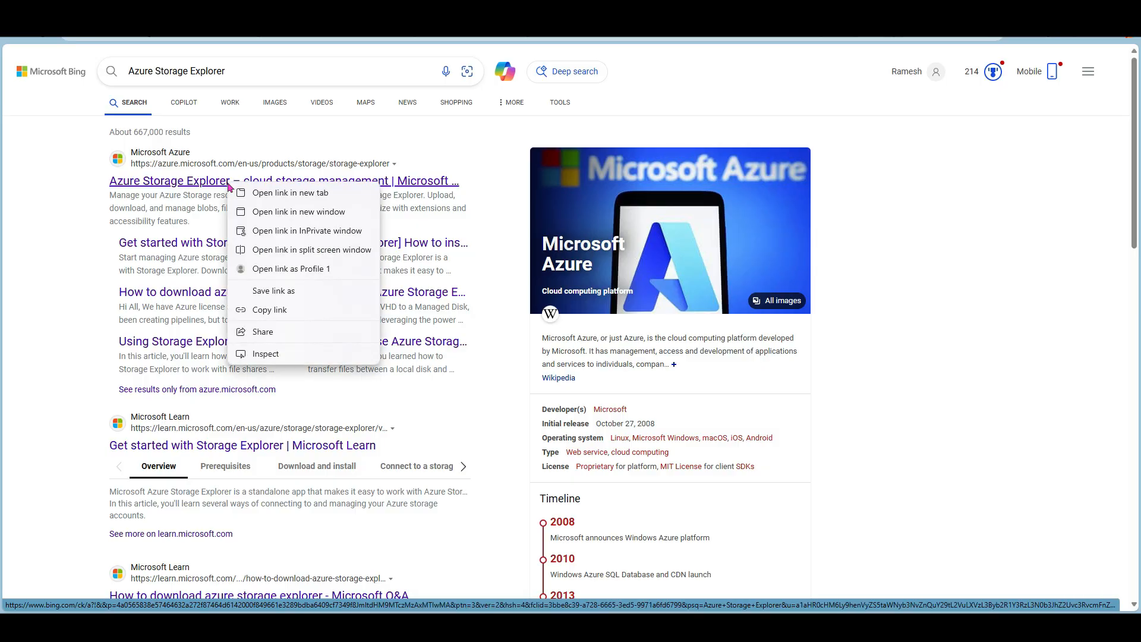
{"action": "left_click", "coordinate": [262, 192]}
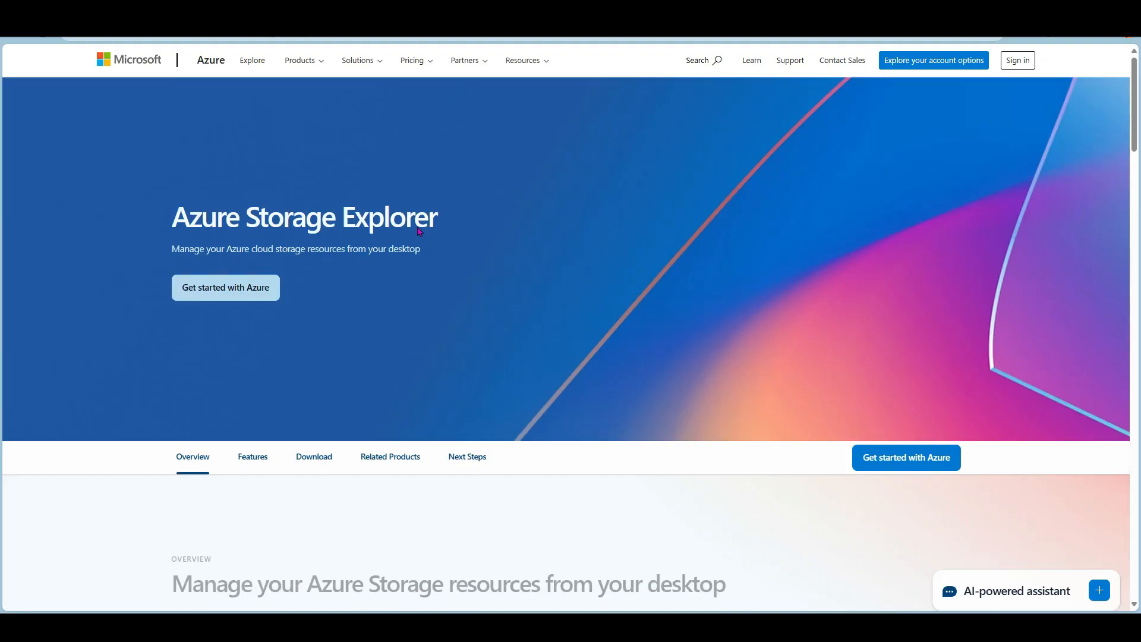
{"action": "scroll", "coordinate": [351, 422], "scroll_direction": "down", "scroll_amount": 1}
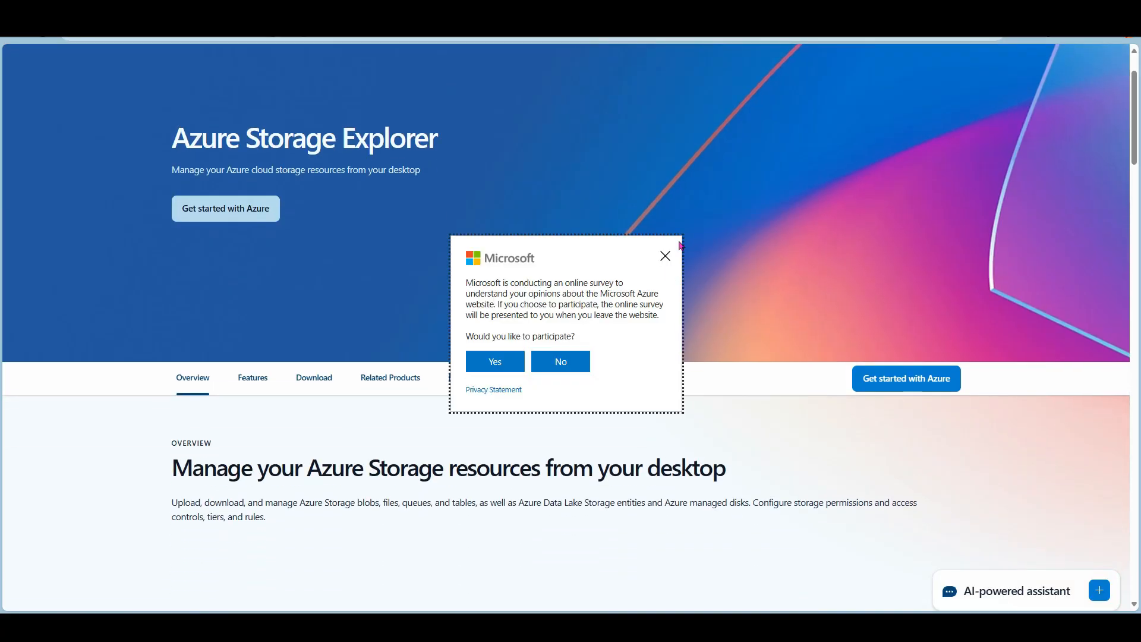
{"action": "left_click", "coordinate": [665, 256]}
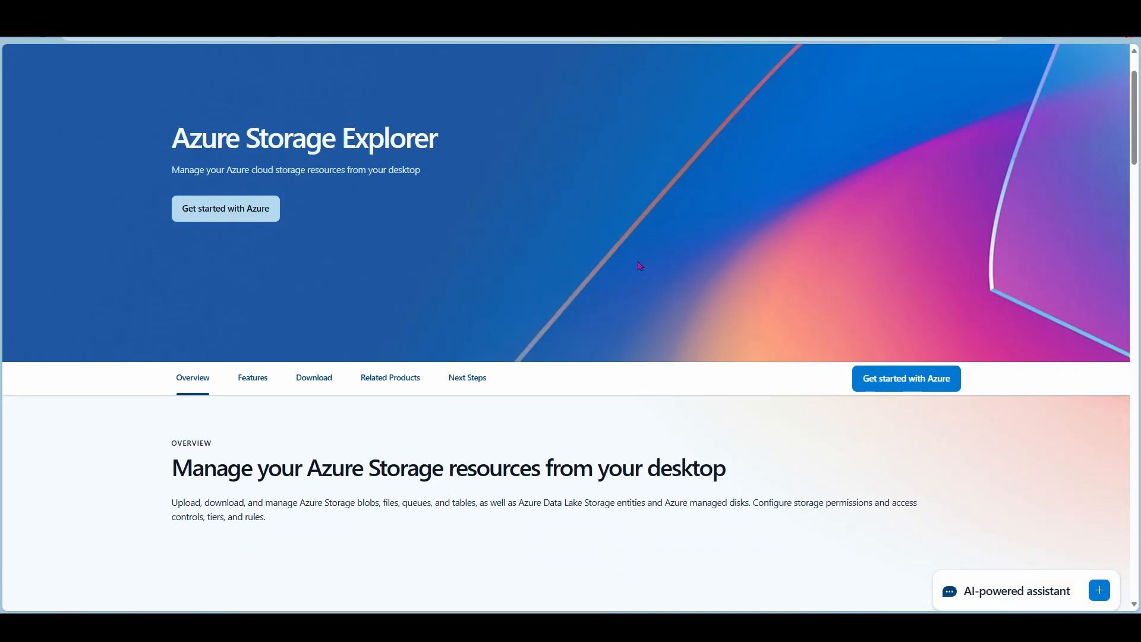
View the platform choices offered for downloading Azure Storage Explorer in the page's Download section
{"action": "left_click", "coordinate": [303, 378]}
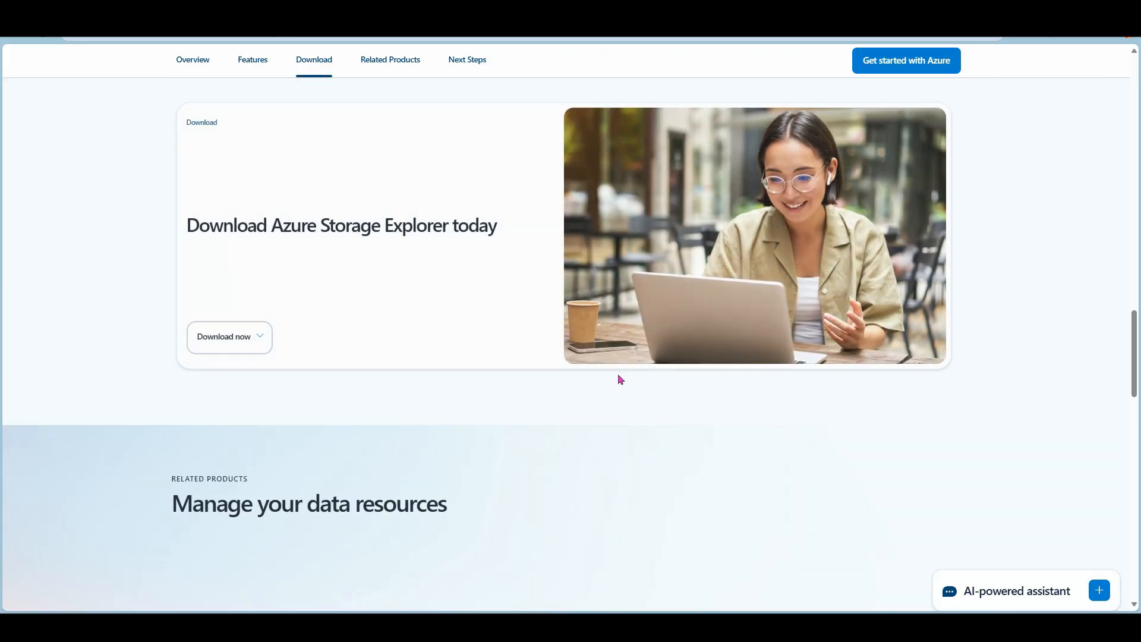
{"action": "left_click", "coordinate": [262, 335]}
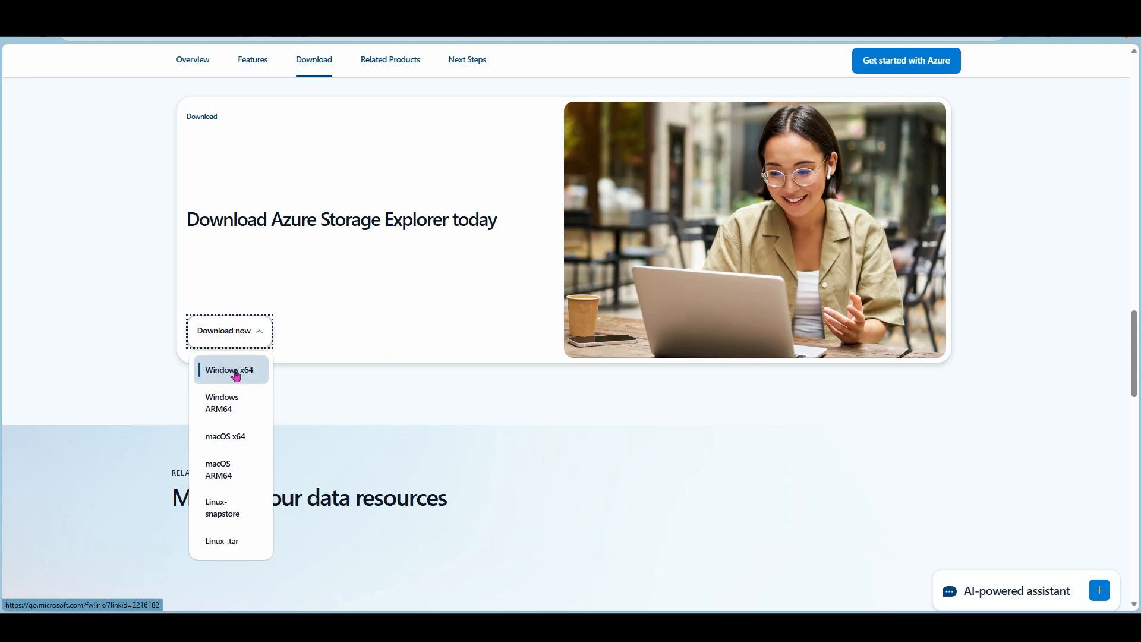
{"action": "left_click", "coordinate": [376, 300]}
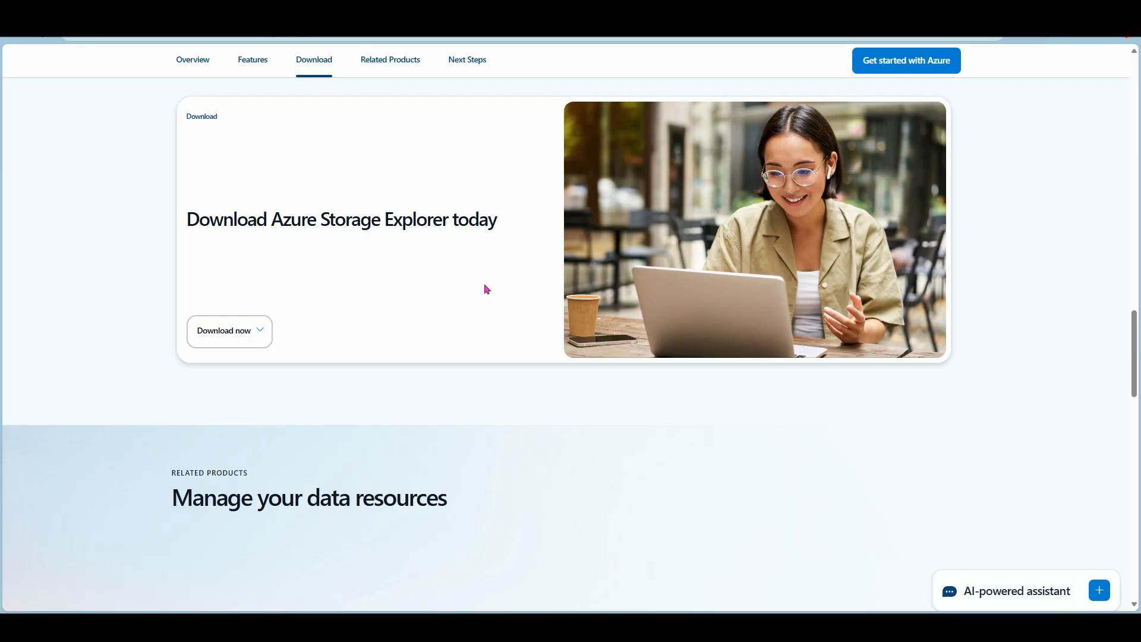
Switch to Microsoft Azure Storage Explorer by finding it through the Windows search, and maximize its window
{"action": "key", "text": "super"}
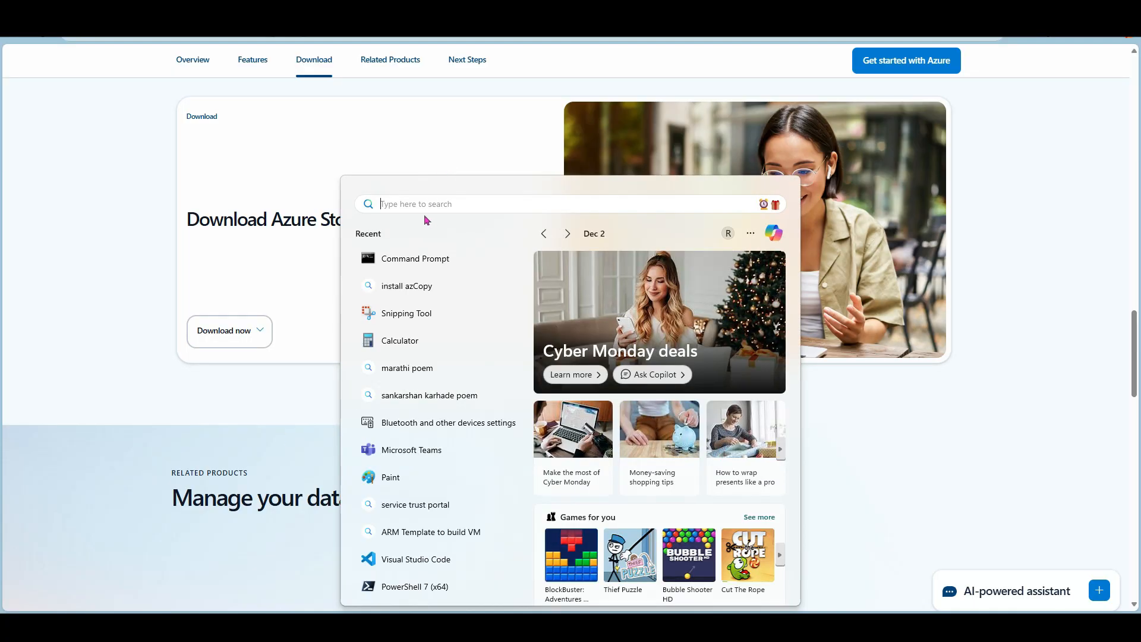
{"action": "type", "text": "explo"}
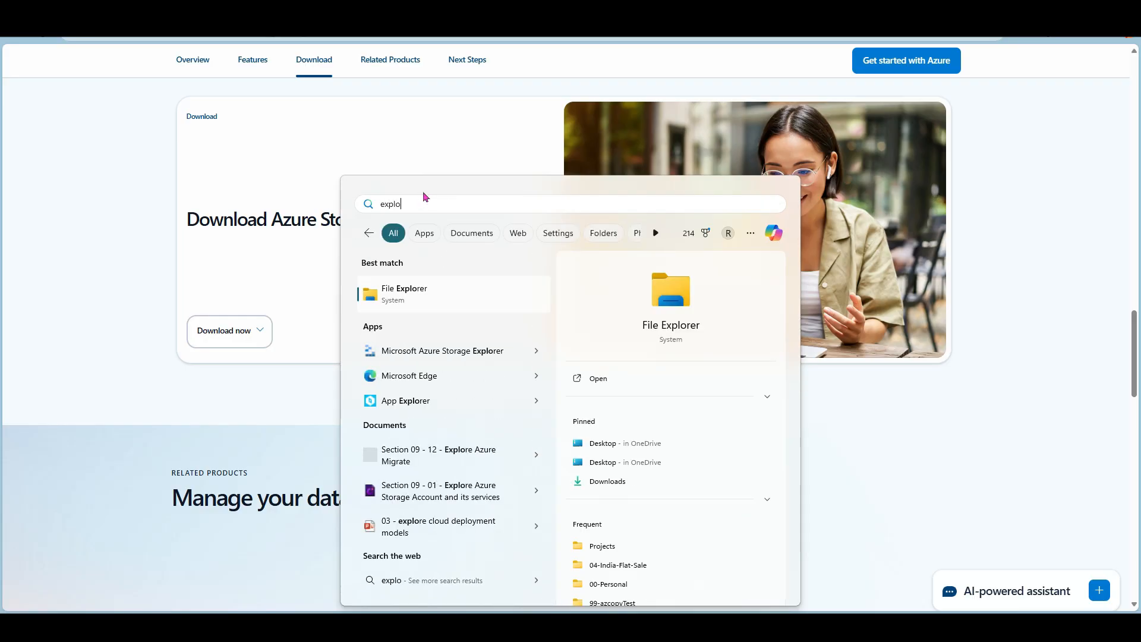
{"action": "key", "text": "BackSpace"}
{"action": "key", "text": "BackSpace"}
{"action": "key", "text": "BackSpace"}
{"action": "key", "text": "BackSpace"}
{"action": "key", "text": "BackSpace"}
{"action": "type", "text": "azure"}
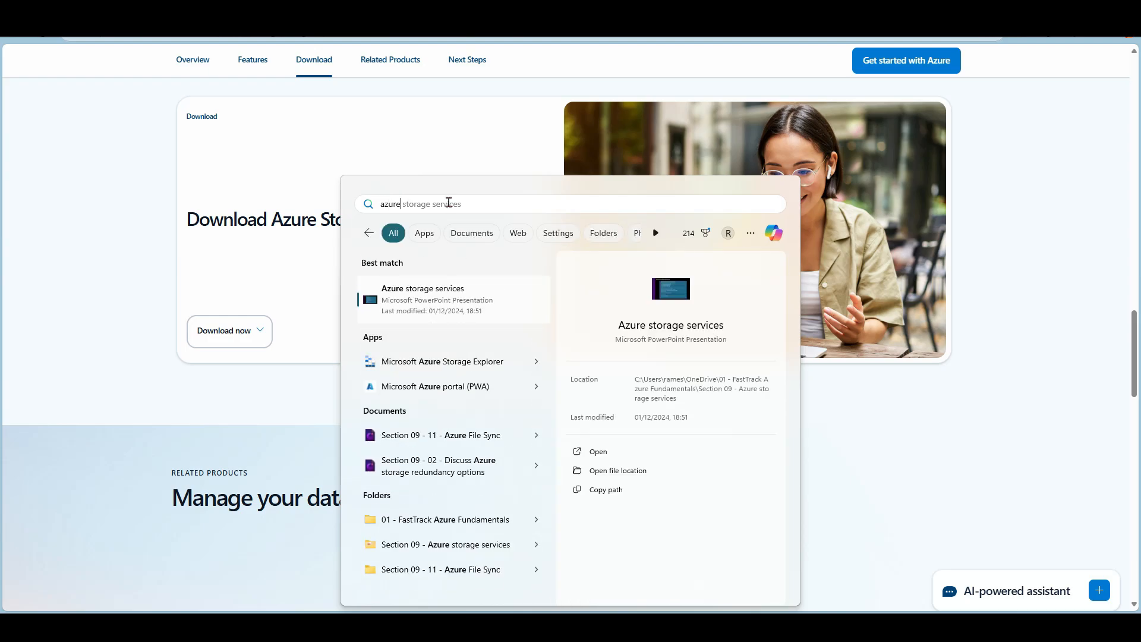
{"action": "left_click", "coordinate": [422, 359]}
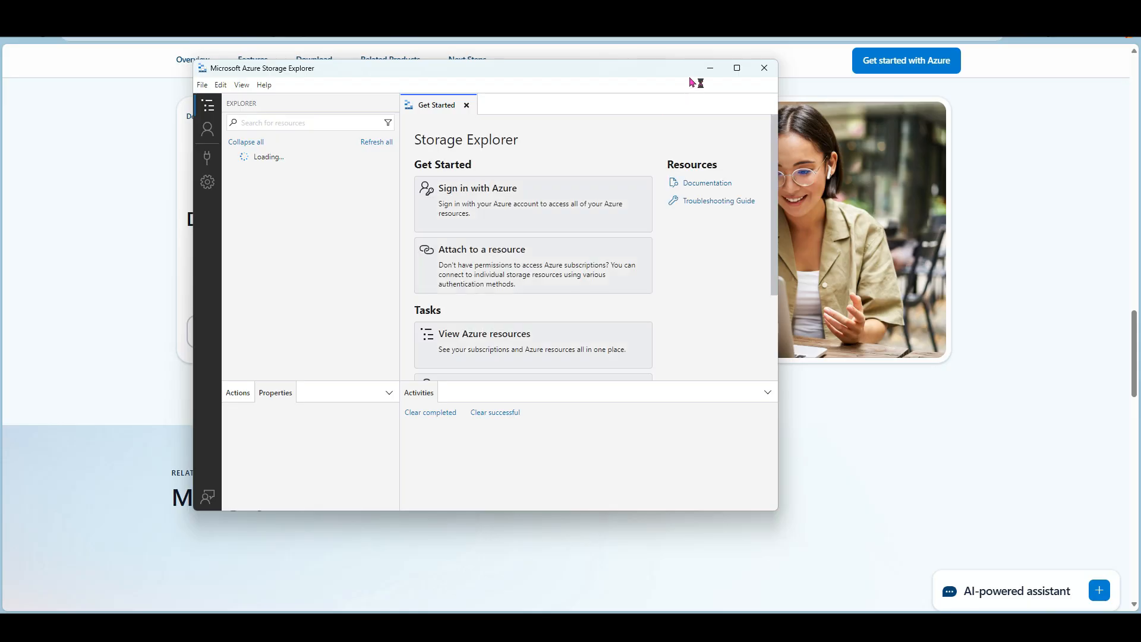
{"action": "left_click", "coordinate": [735, 69]}
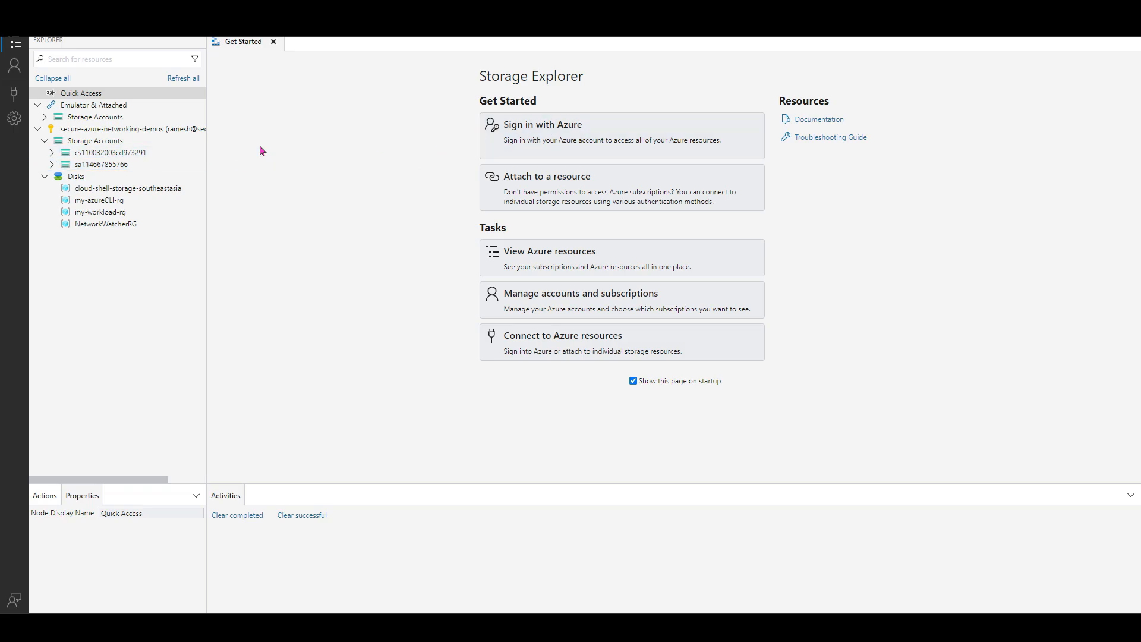
{"action": "left_click", "coordinate": [103, 168]}
{"action": "left_click", "coordinate": [52, 168]}
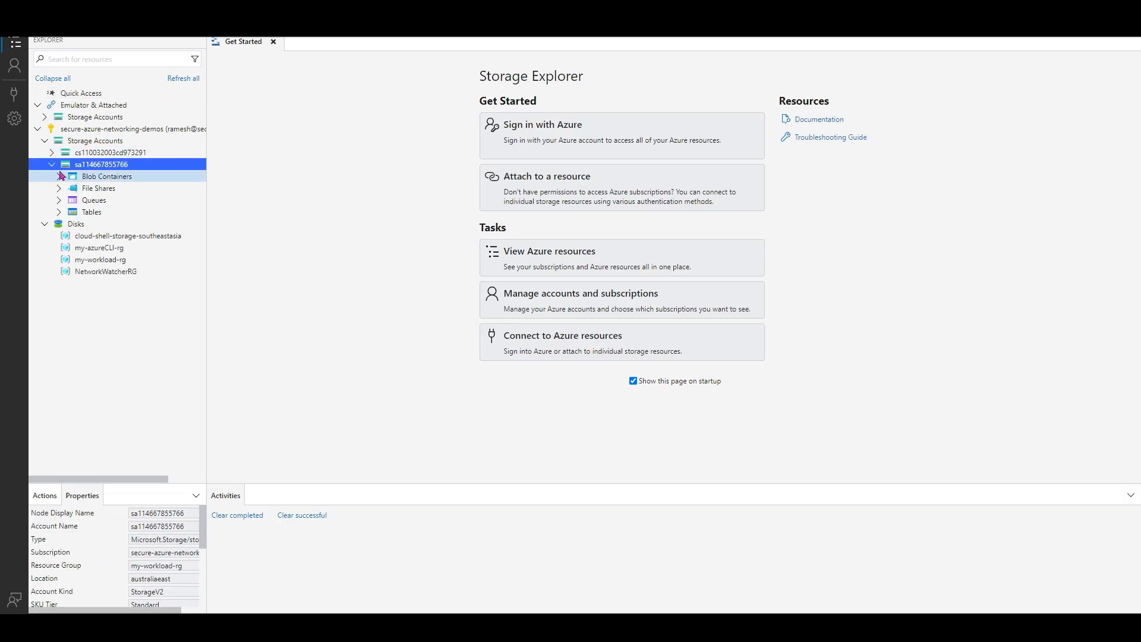
{"action": "left_click", "coordinate": [59, 181]}
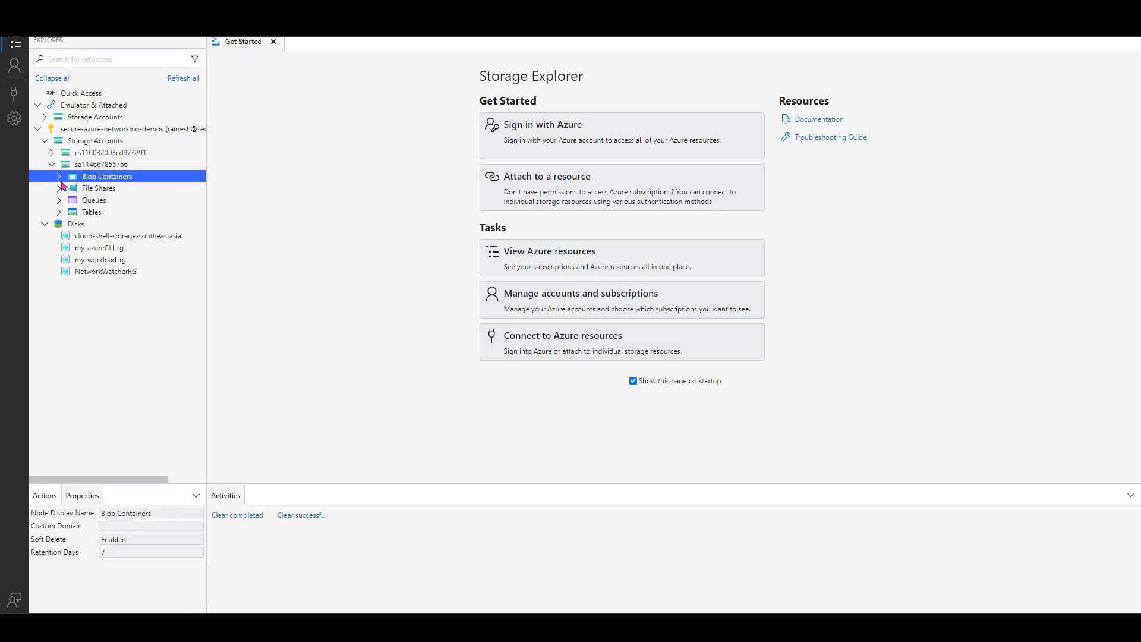
{"action": "left_click", "coordinate": [59, 179]}
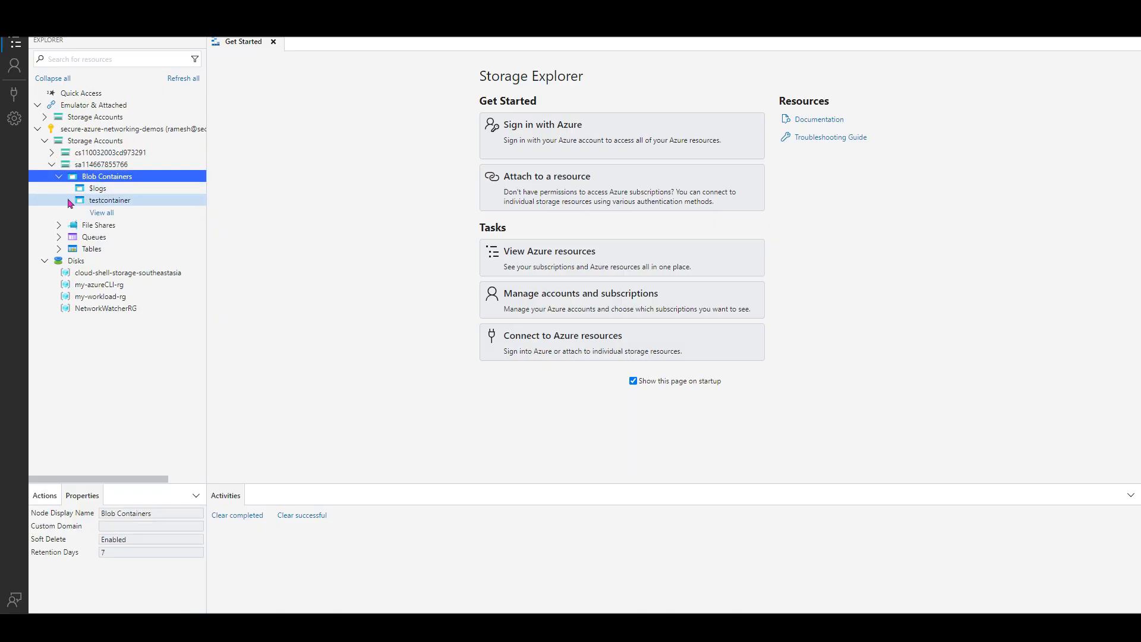
{"action": "left_click", "coordinate": [108, 202]}
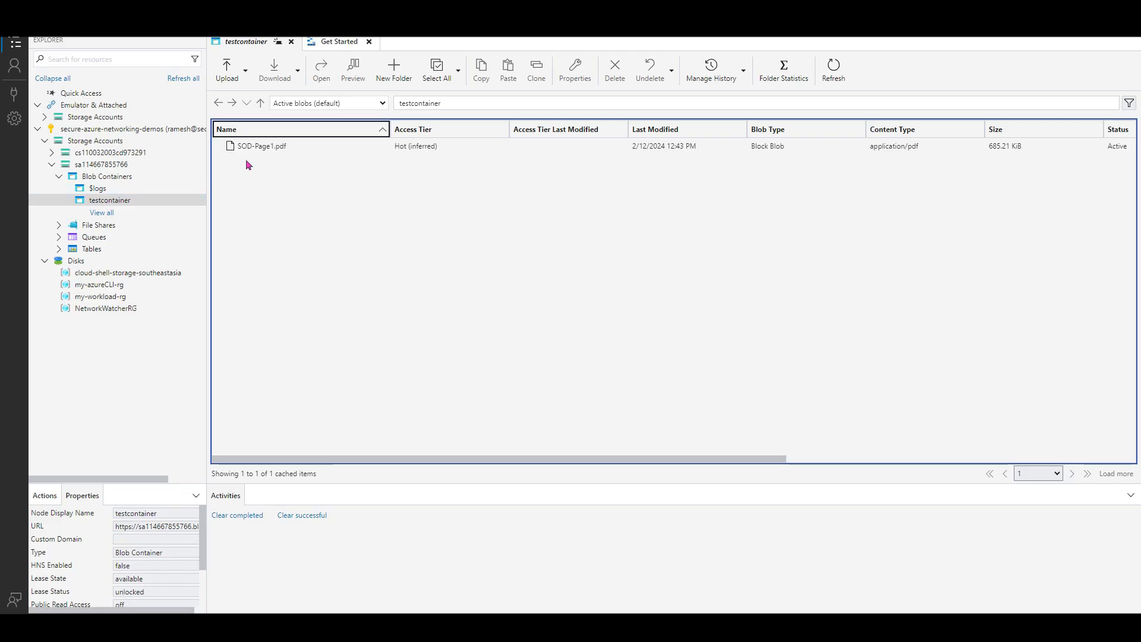
Upload the files SOD-Page1 to SOD-Page8 from C:\00-Personal\99-azcopyTest to testcontainer as block blobs, keeping the default upload options
{"action": "left_click", "coordinate": [246, 79]}
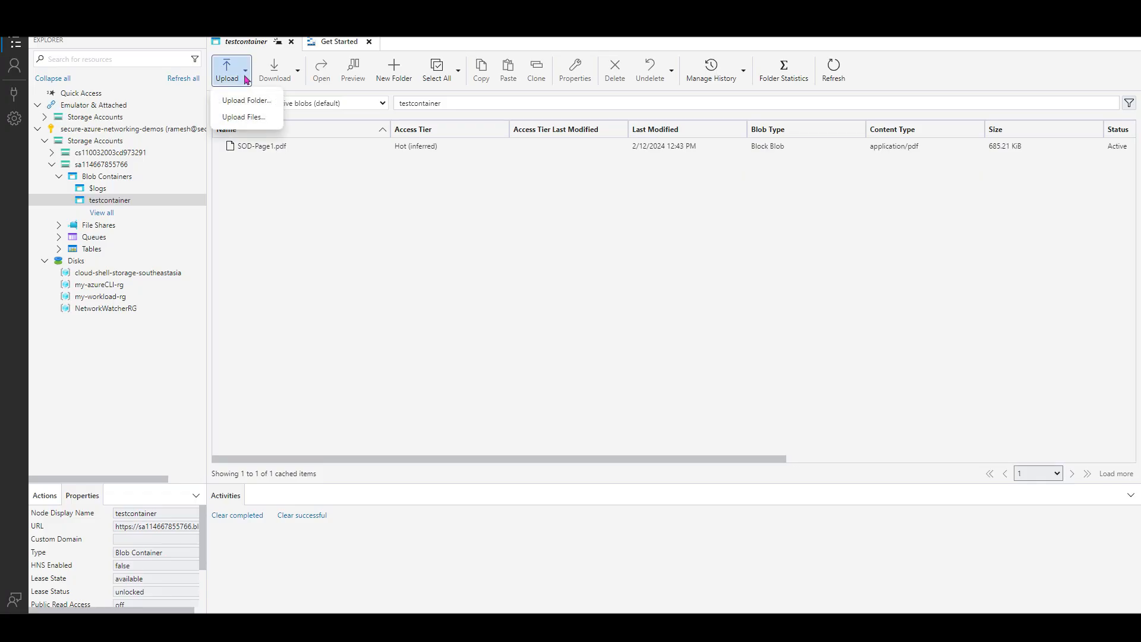
{"action": "left_click", "coordinate": [245, 117]}
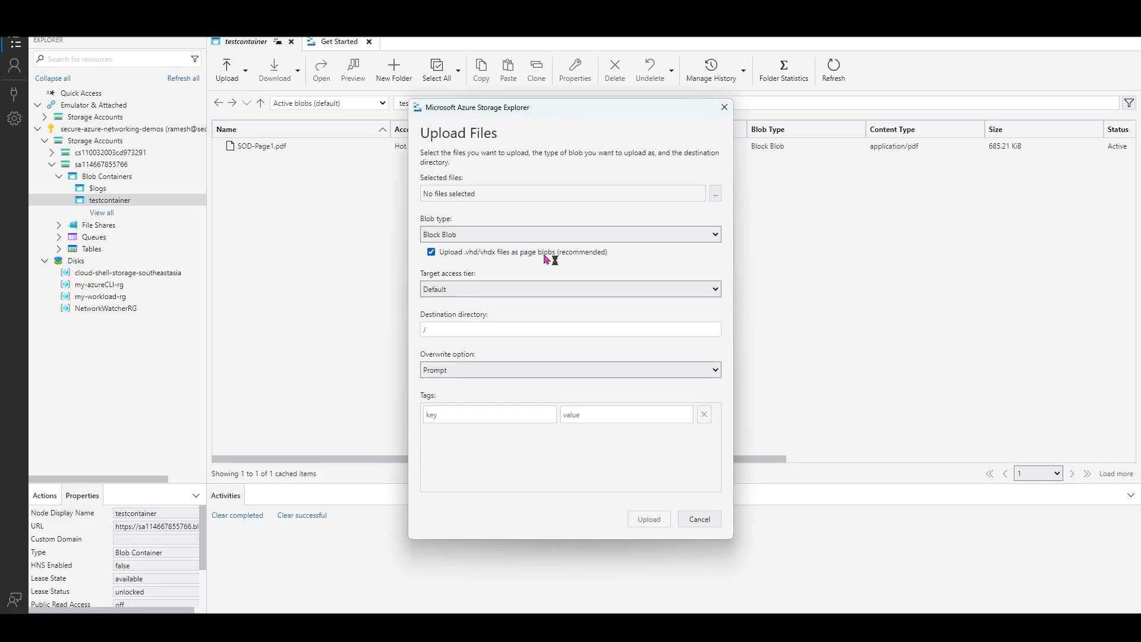
{"action": "left_click", "coordinate": [715, 195]}
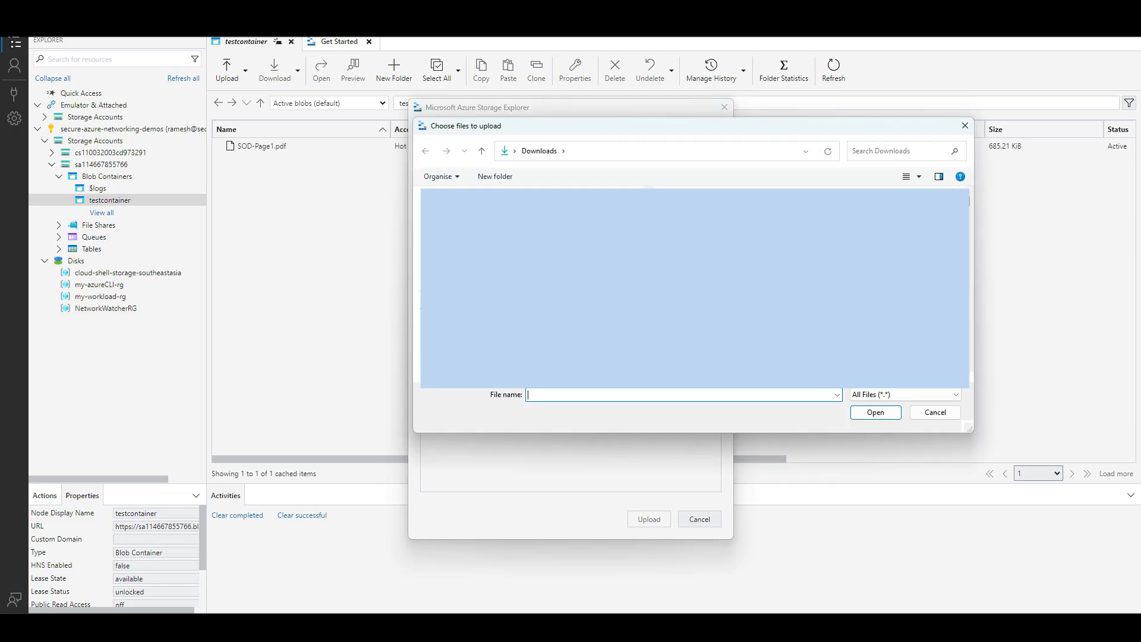
{"action": "left_click", "coordinate": [464, 328]}
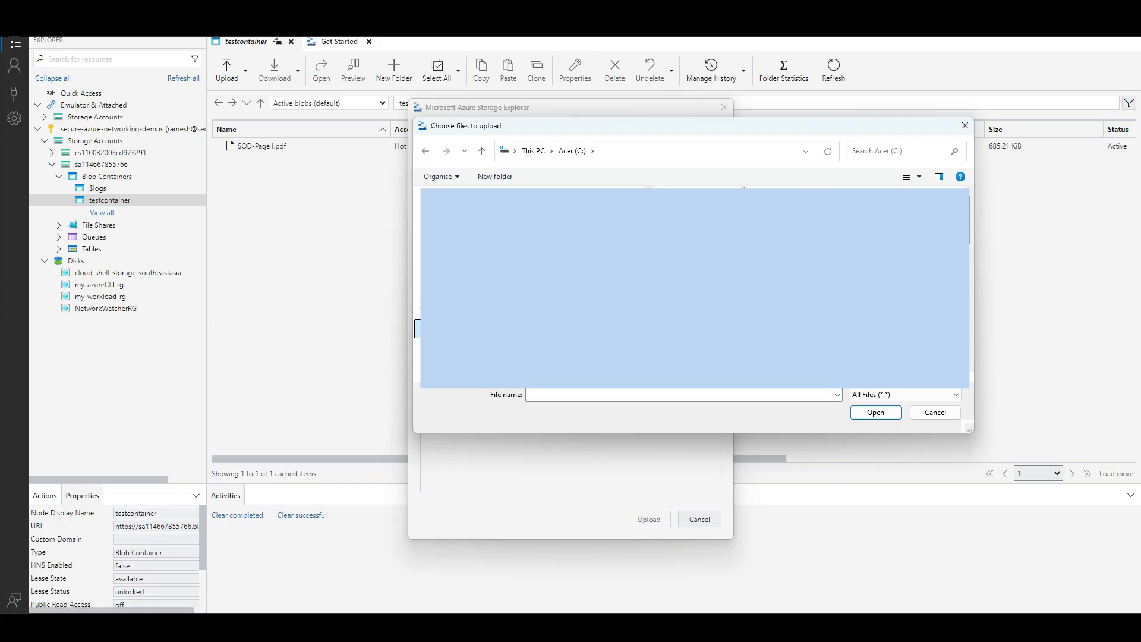
{"action": "scroll", "coordinate": [742, 291], "scroll_direction": "down", "scroll_amount": 5}
{"action": "scroll", "coordinate": [694, 289], "scroll_direction": "up", "scroll_amount": 5}
{"action": "scroll", "coordinate": [693, 288], "scroll_direction": "up", "scroll_amount": 5}
{"action": "double_click", "coordinate": [693, 209]}
{"action": "scroll", "coordinate": [694, 288], "scroll_direction": "down", "scroll_amount": 10}
{"action": "double_click", "coordinate": [692, 289]}
{"action": "left_click_drag", "start_coordinate": [753, 352], "coordinate": [676, 203]}
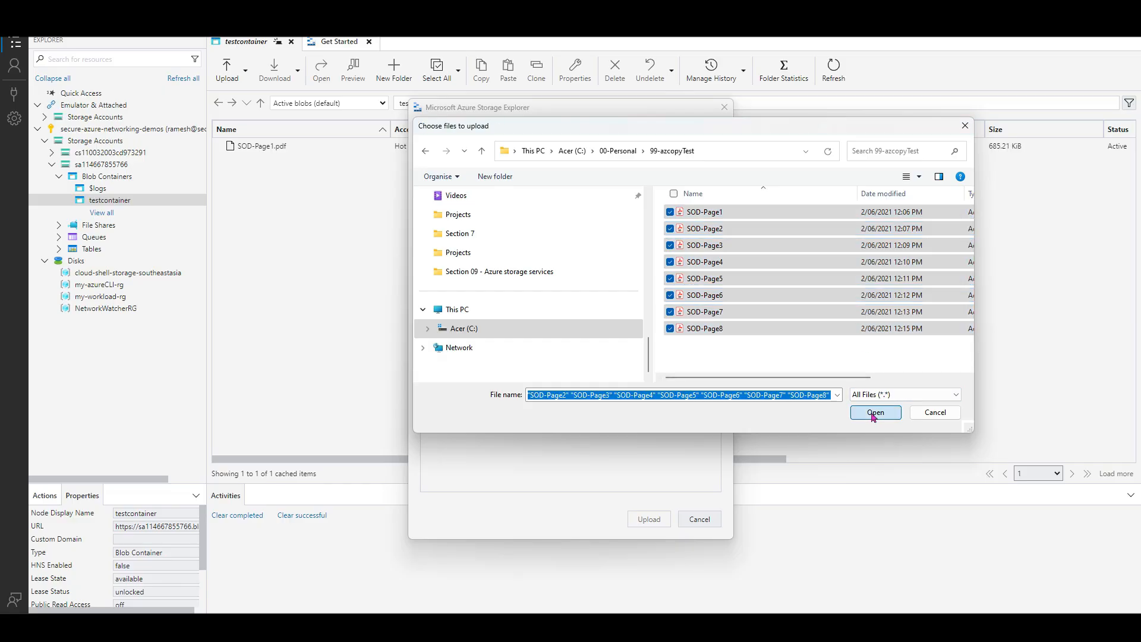
{"action": "left_click", "coordinate": [873, 414]}
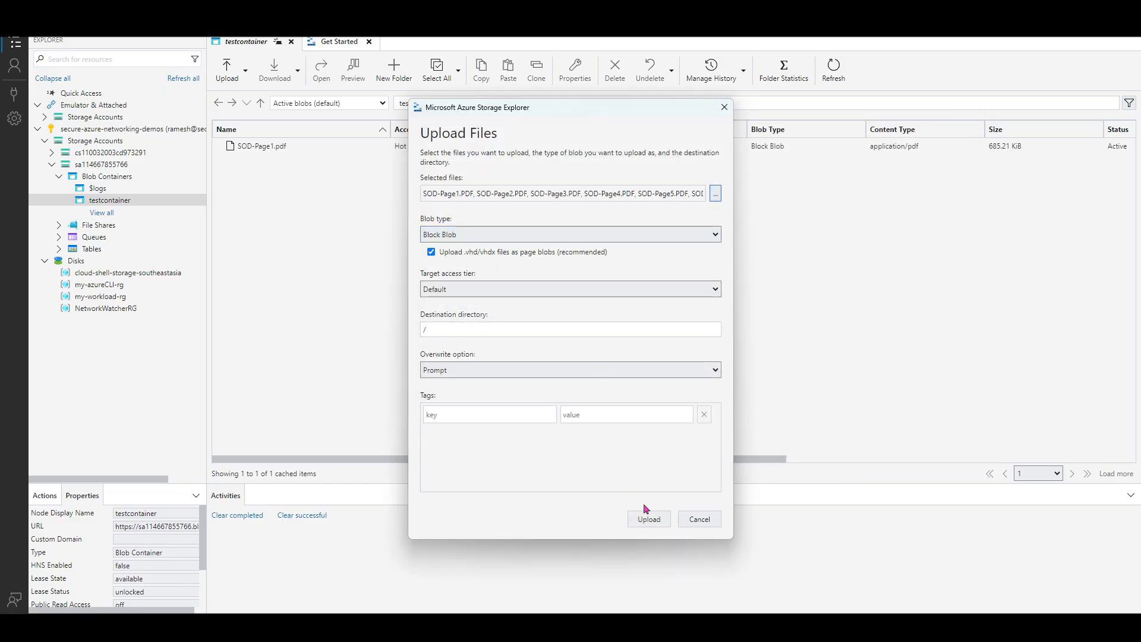
{"action": "left_click", "coordinate": [646, 519]}
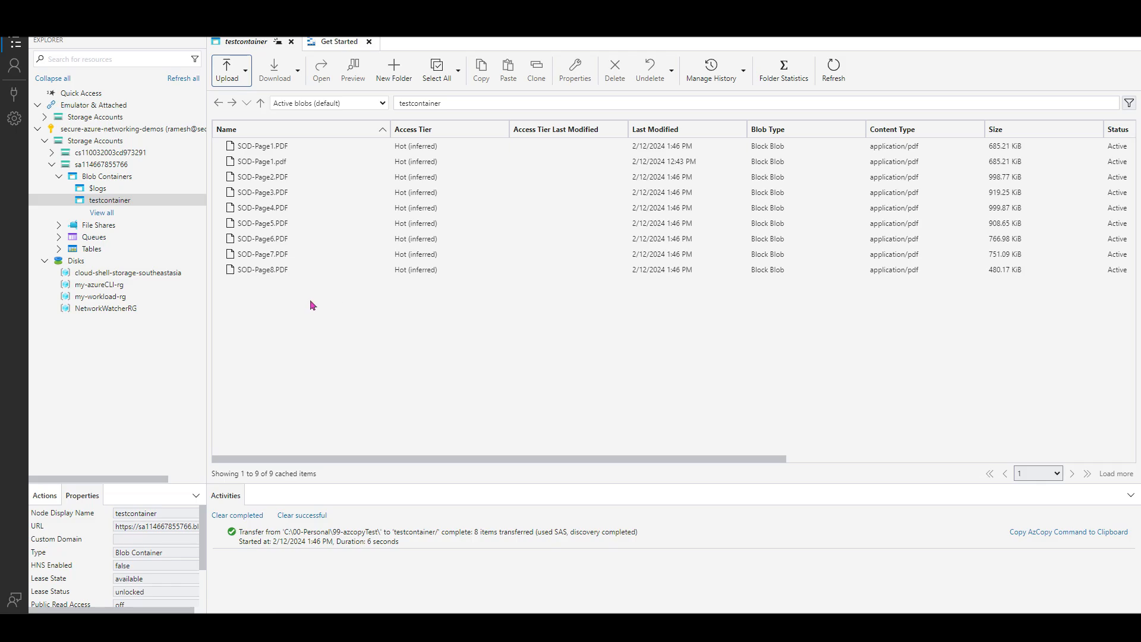
{"action": "right_click", "coordinate": [105, 202]}
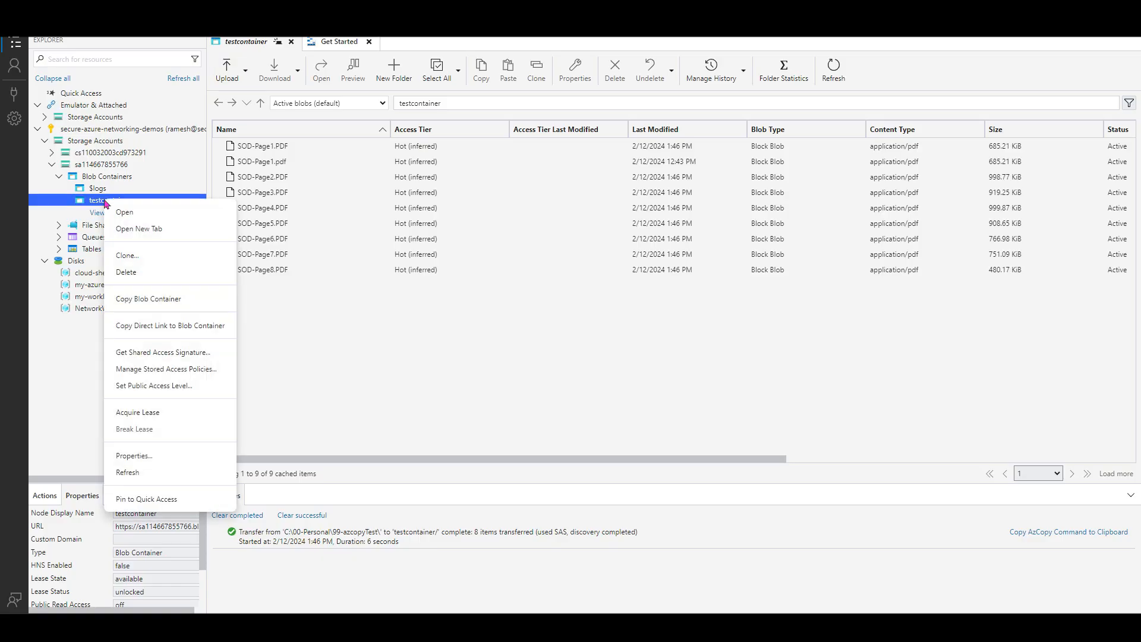
{"action": "left_click", "coordinate": [134, 303]}
{"action": "left_click", "coordinate": [52, 153]}
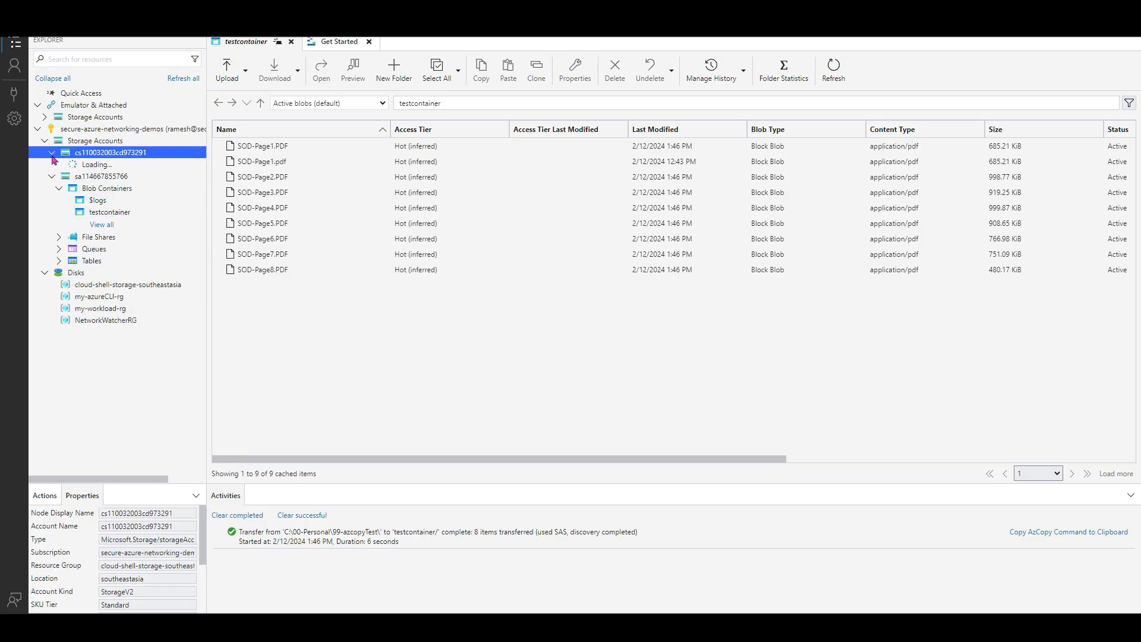
{"action": "left_click", "coordinate": [58, 165]}
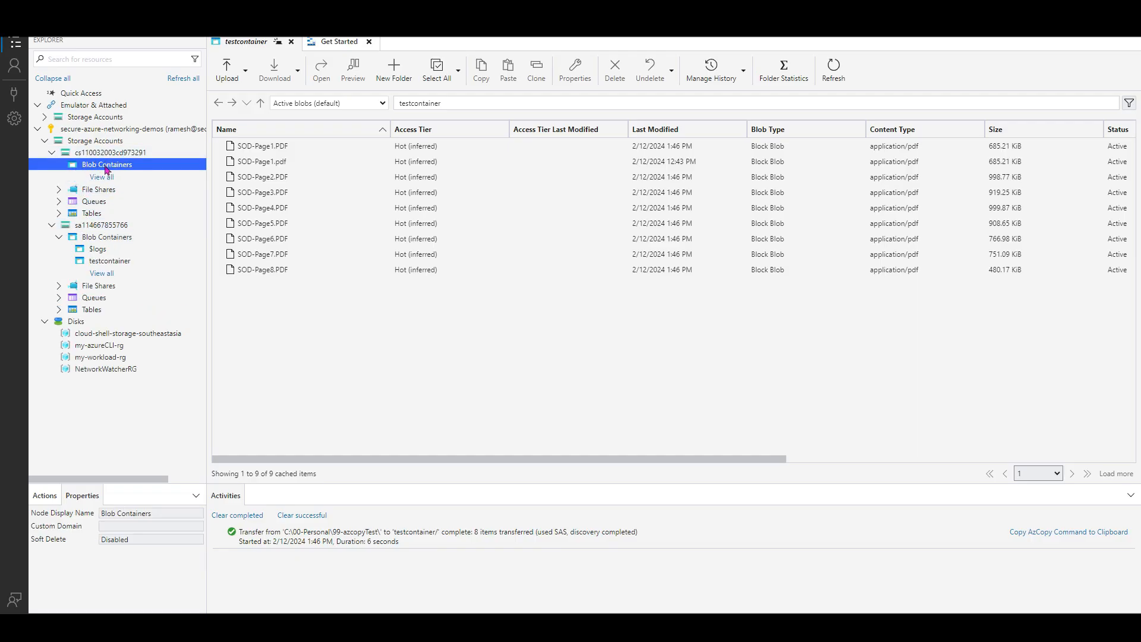
{"action": "right_click", "coordinate": [107, 169]}
{"action": "left_click", "coordinate": [142, 249]}
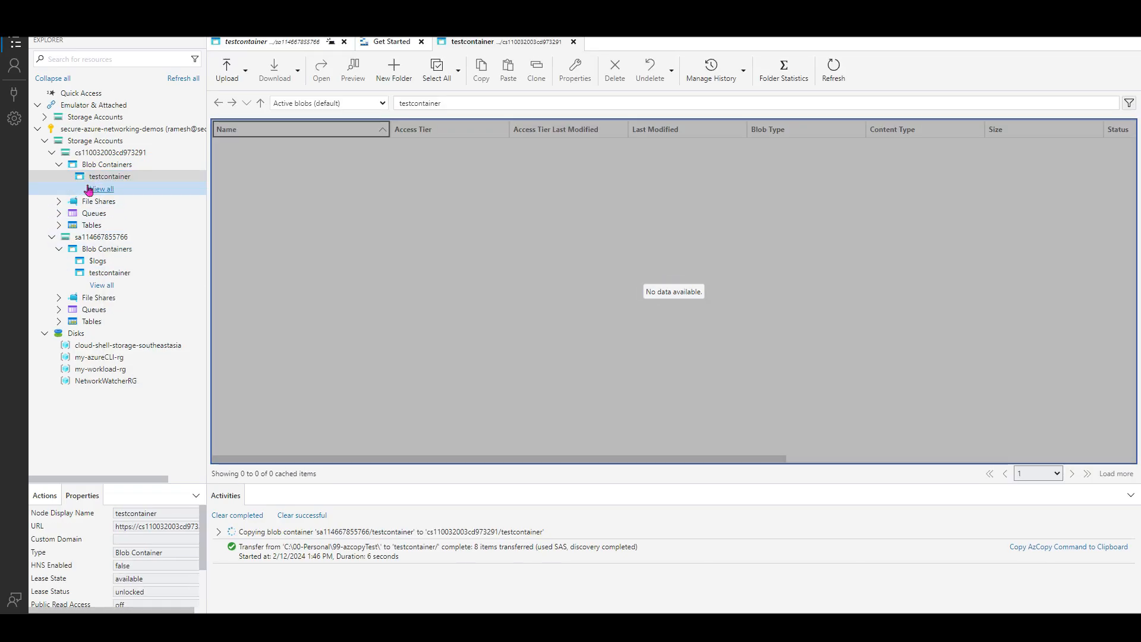
List all blob containers in cs110032003cd973291 and compare the files in the source testcontainer with those in its copy
{"action": "left_click", "coordinate": [101, 188]}
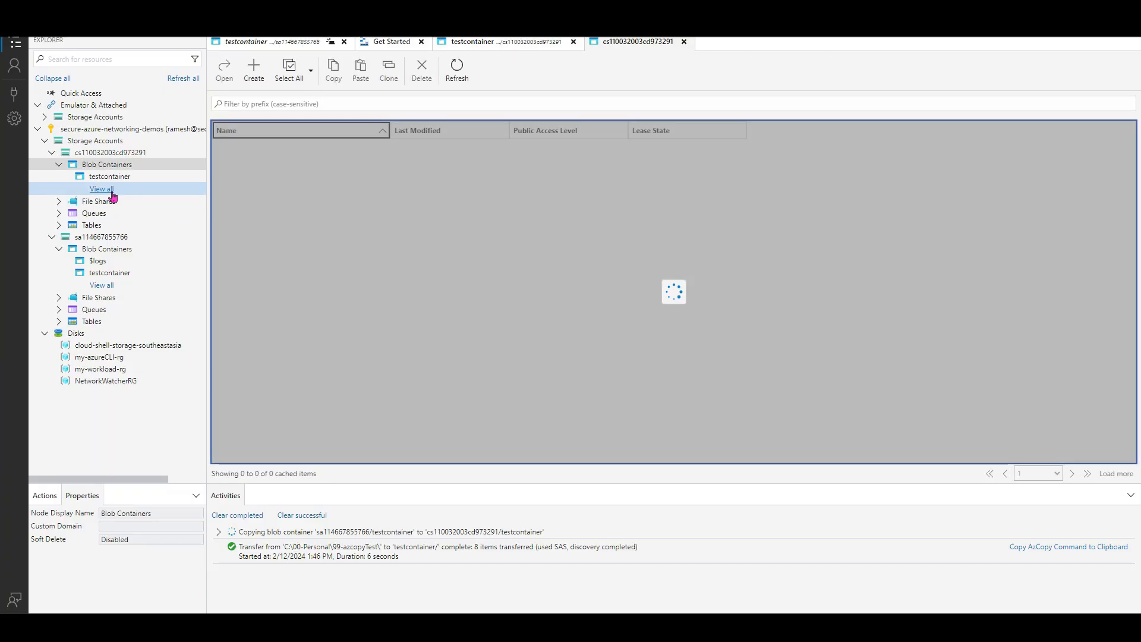
{"action": "left_click", "coordinate": [110, 194]}
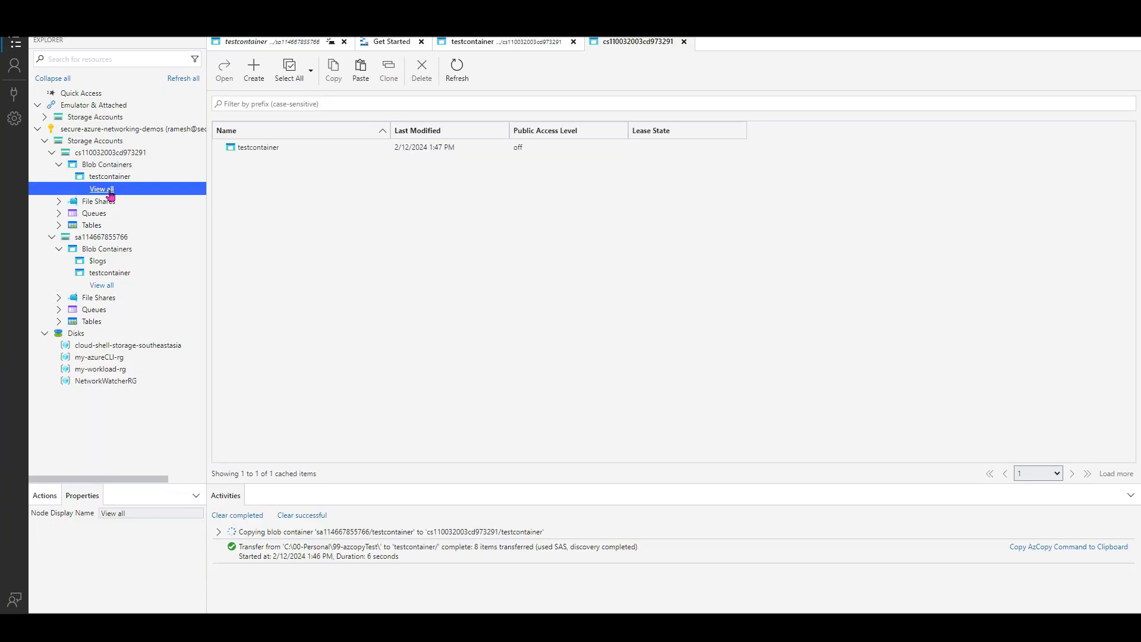
{"action": "left_click", "coordinate": [109, 272]}
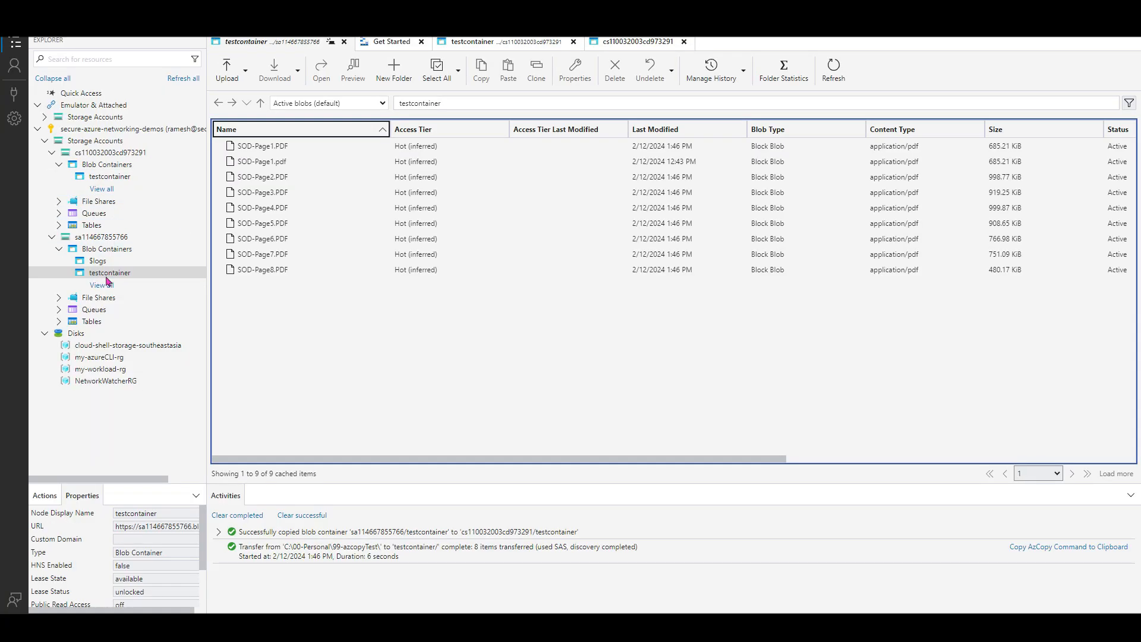
{"action": "left_click", "coordinate": [109, 179]}
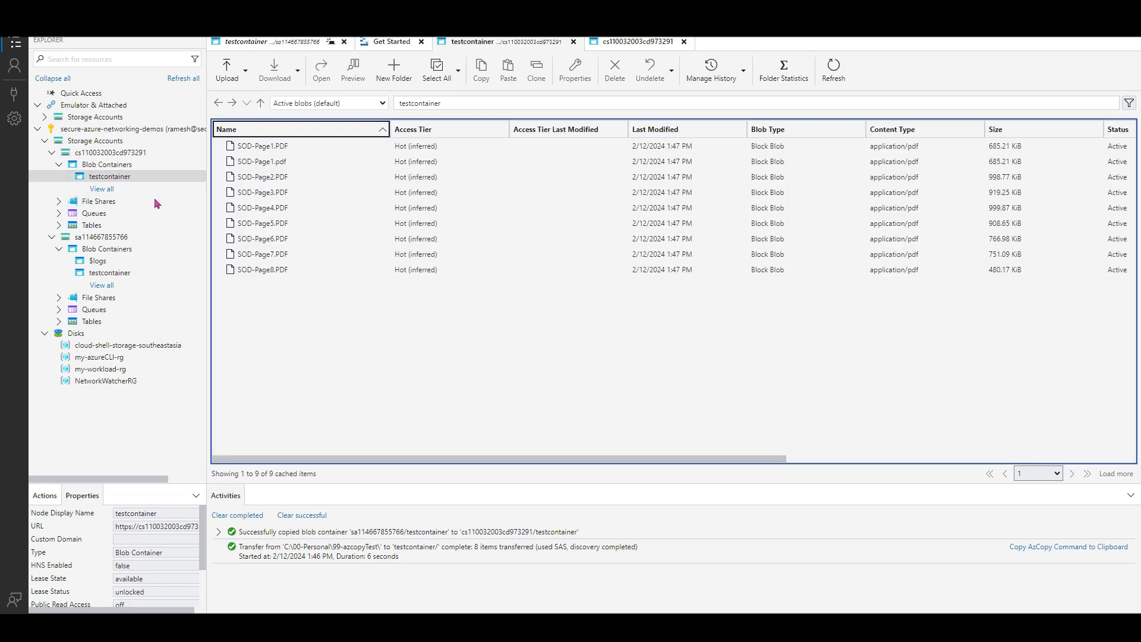
{"action": "left_click", "coordinate": [286, 272]}
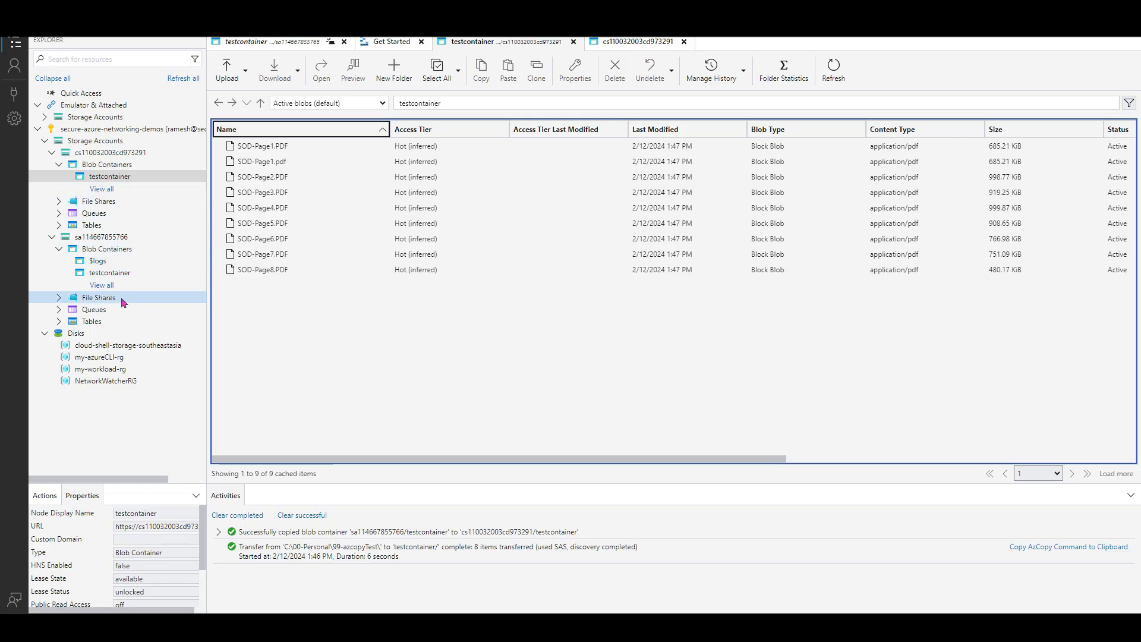
{"action": "left_click", "coordinate": [64, 312]}
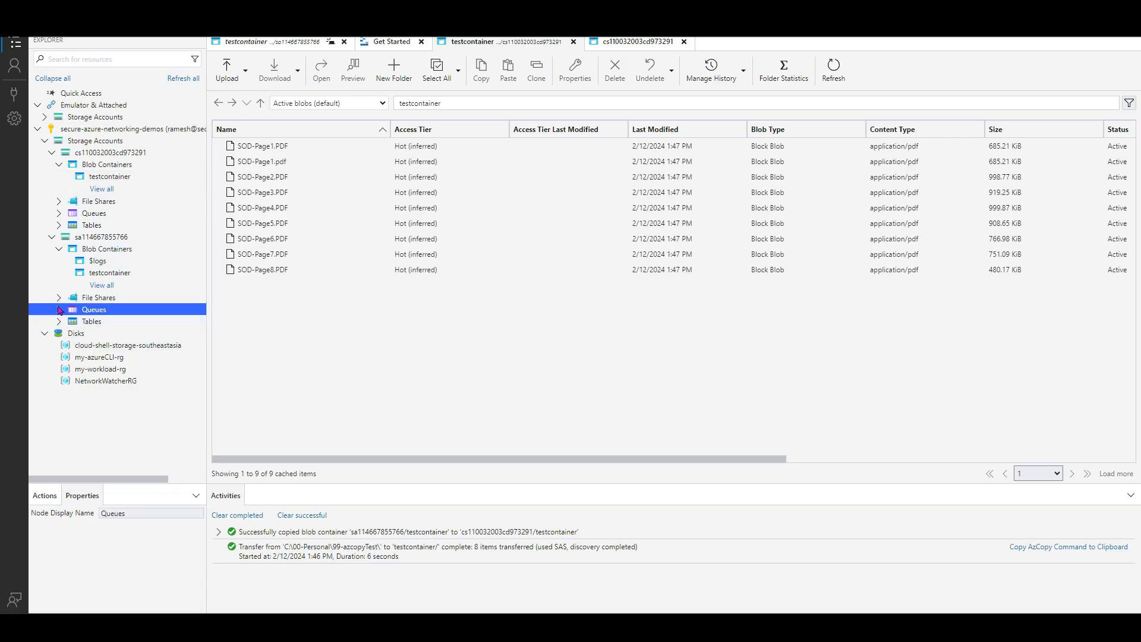
{"action": "left_click", "coordinate": [62, 322]}
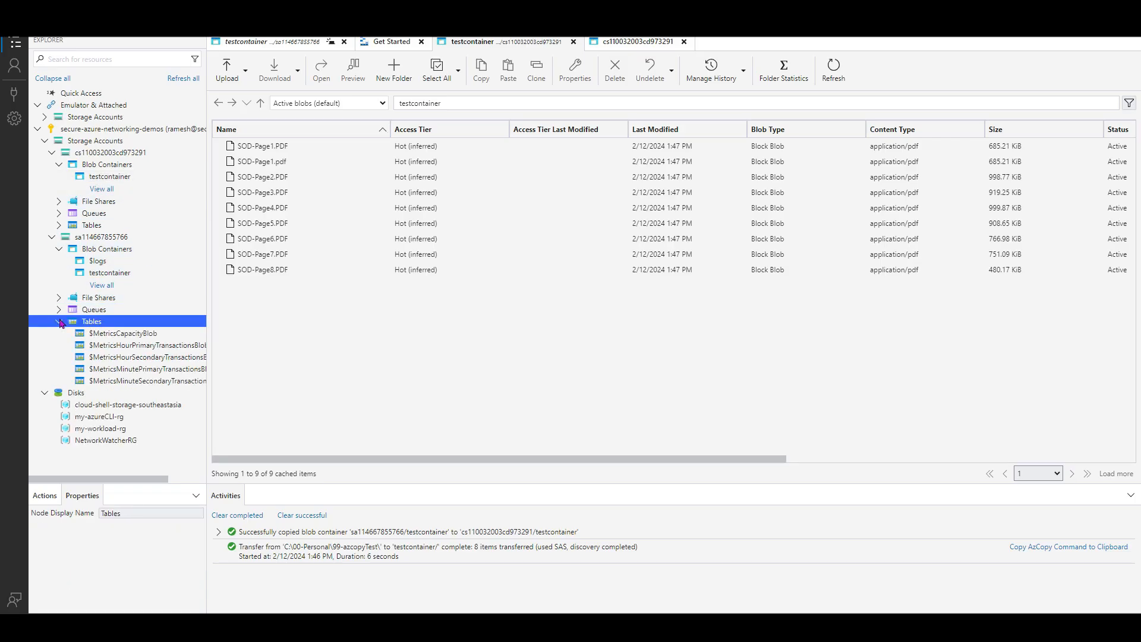
{"action": "left_click", "coordinate": [64, 312]}
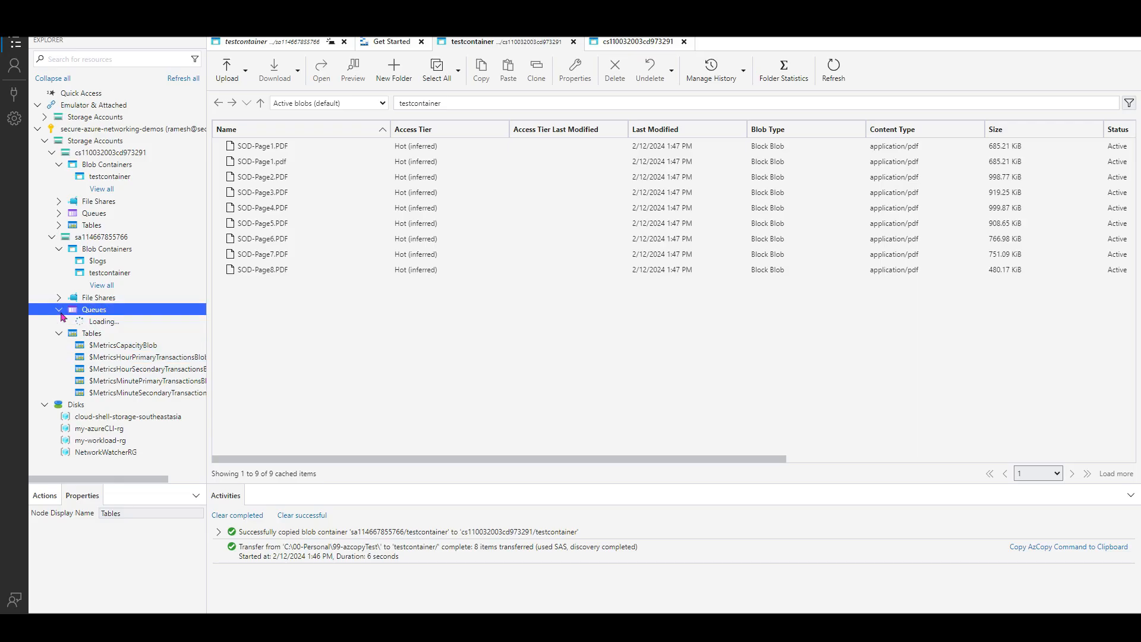